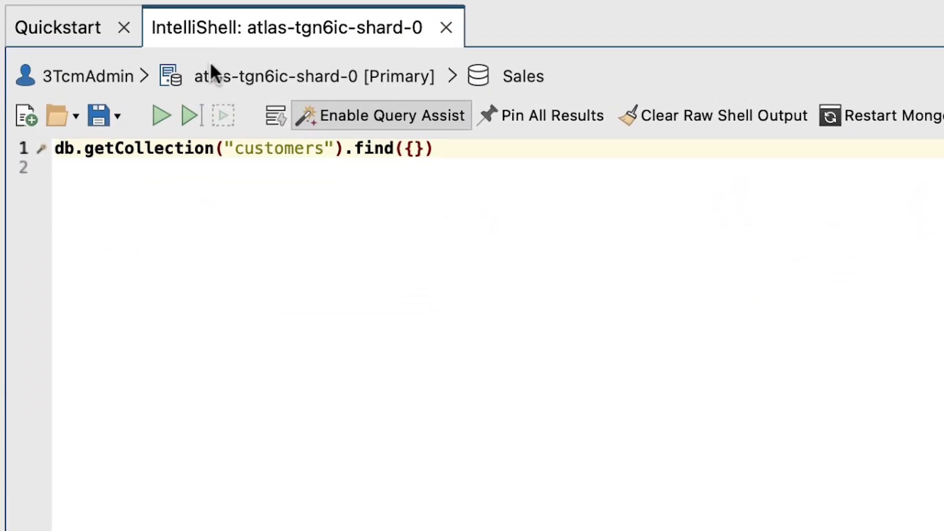
# Step: Replace the customers find with one filtering transactions $gt 50 and package XXL, then start saving it as a script
pyautogui.moveTo(129, 173); pyautogui.dragTo(61, 151)
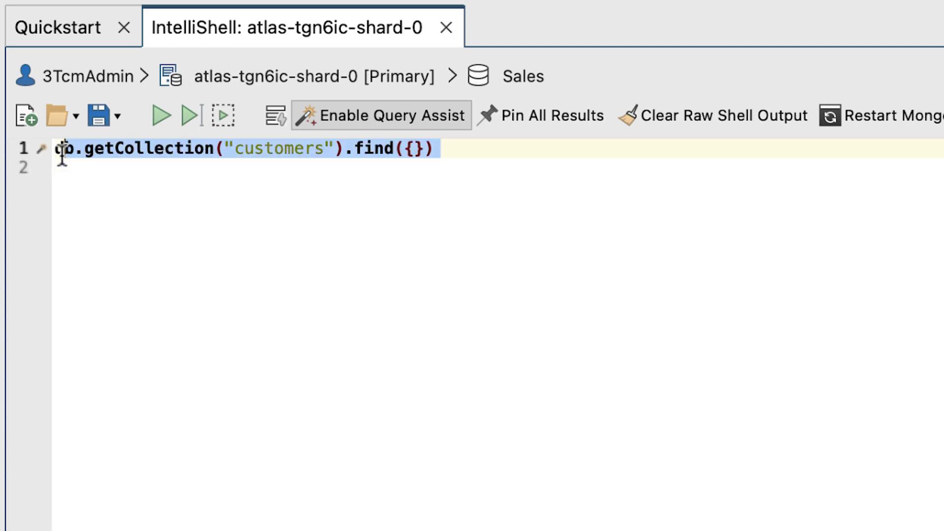
pyautogui.write('db.getCollection("customers").find ( {"transactions":{$gt: 50},  "package":"XXL"} )')
pyautogui.press('Return')
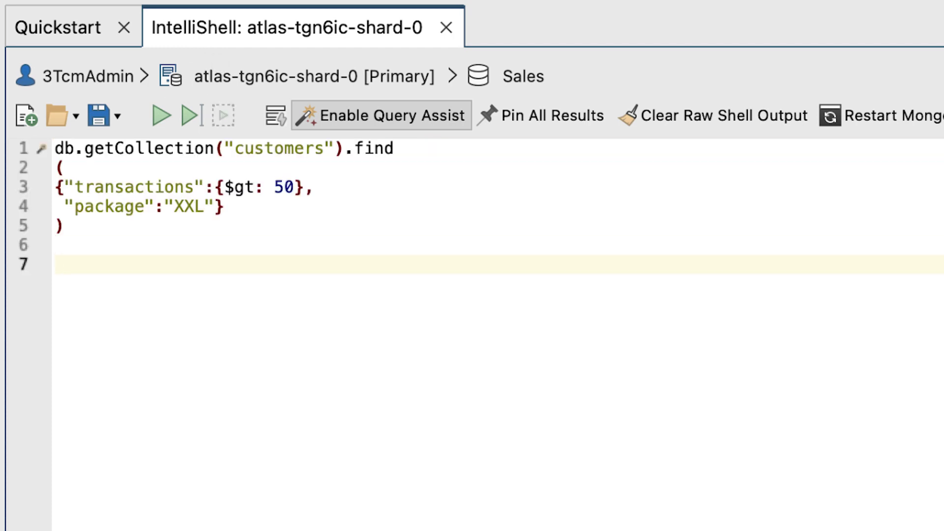
pyautogui.click(100, 120)
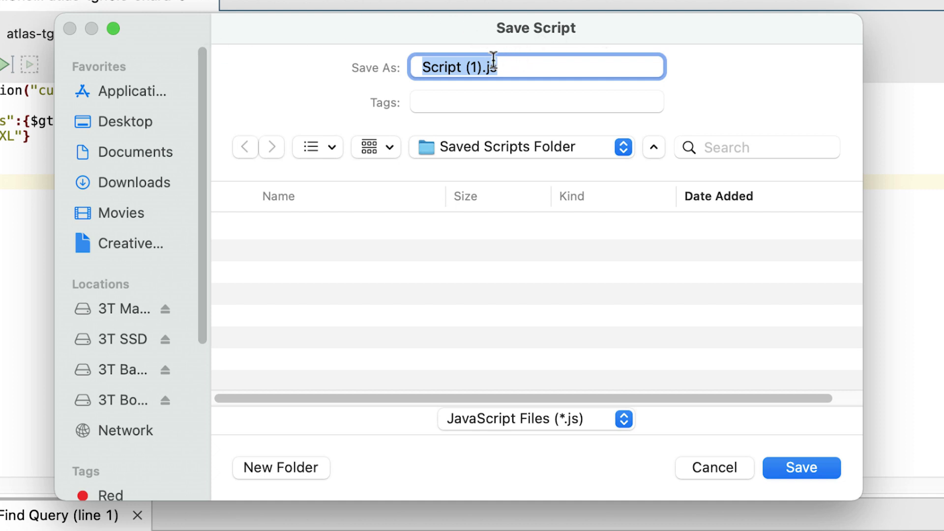
# Step: Clear the suggested name so the script can be saved as 'package xxl.js' in the Saved Scripts Folder
pyautogui.click(479, 66)
pyautogui.press('BackSpace')
pyautogui.press('BackSpace')
pyautogui.press('BackSpace')
pyautogui.write('package xxl')
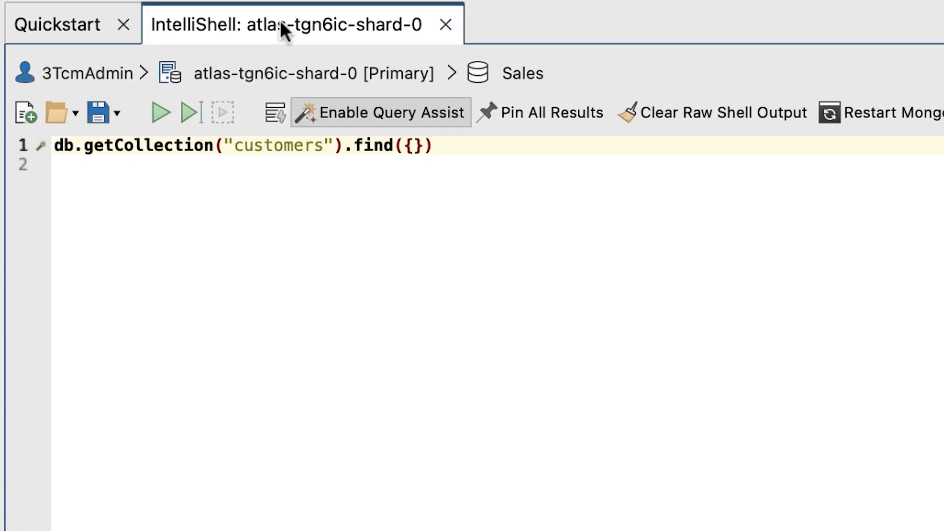
# Step: Reopen the saved script package xxl.js from the Saved Scripts Folder into a new IntelliShell tab
pyautogui.click(56, 111)
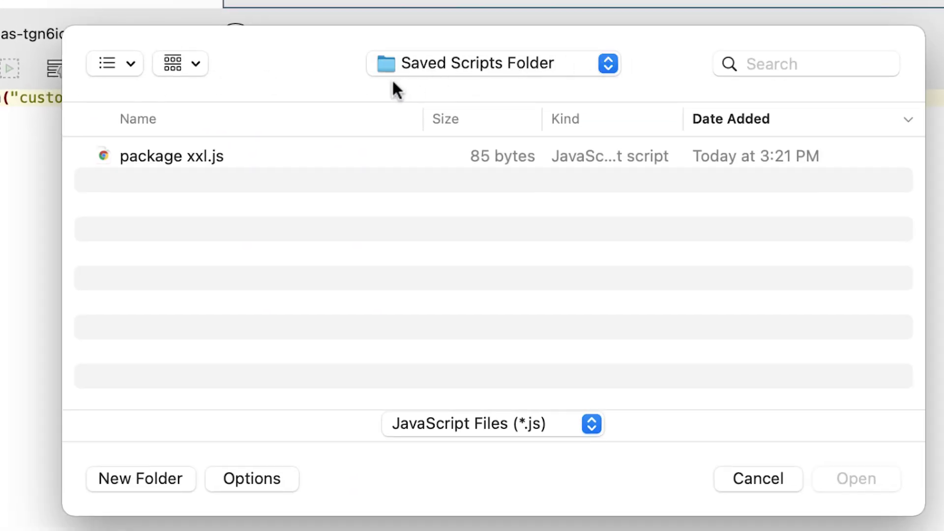
pyautogui.click(345, 156)
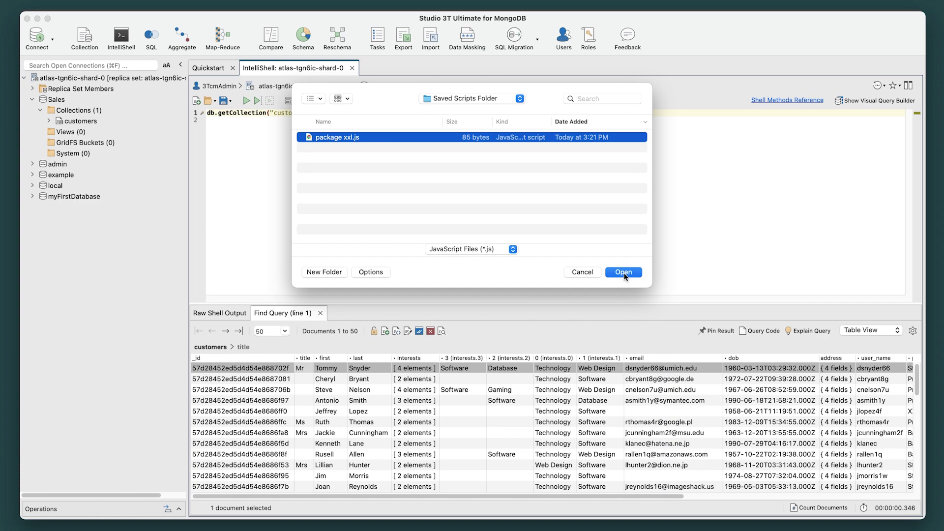
pyautogui.click(856, 478)
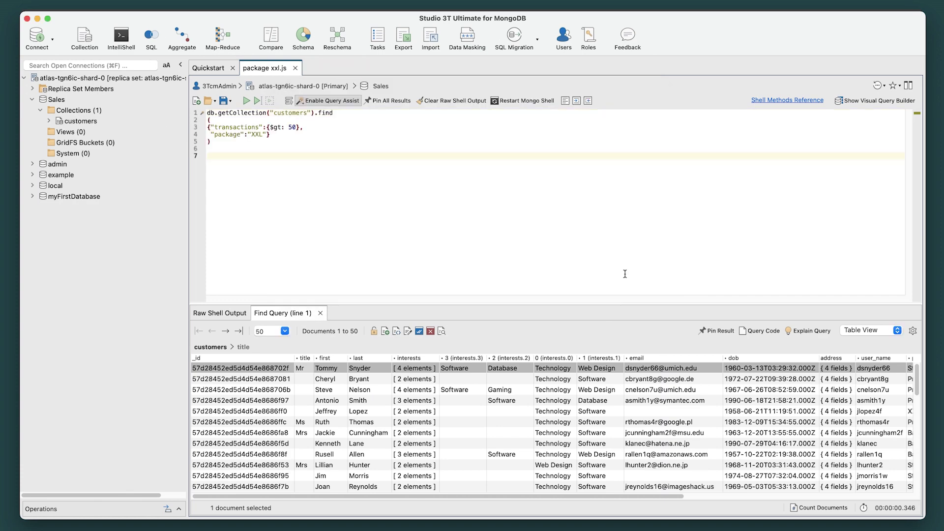
# Step: Run the reopened package xxl.js query, listing customers with package XXL
pyautogui.click(248, 105)
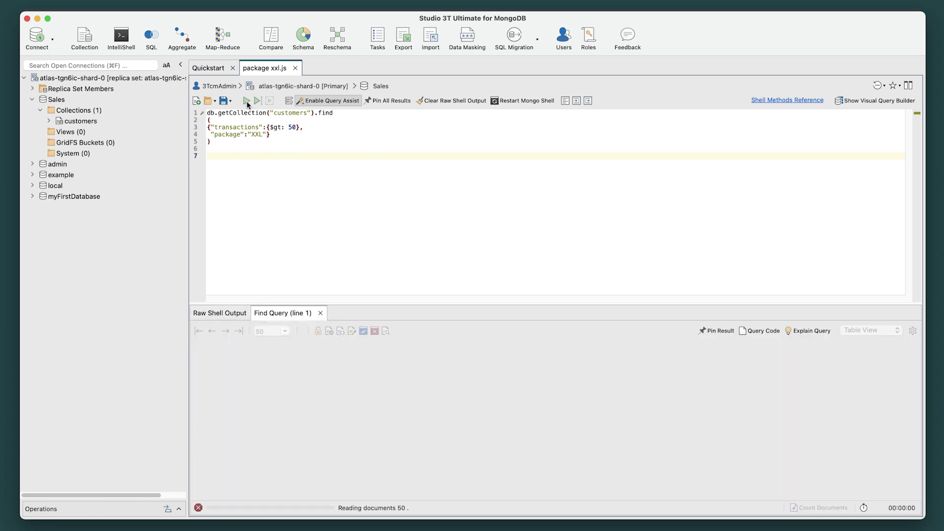